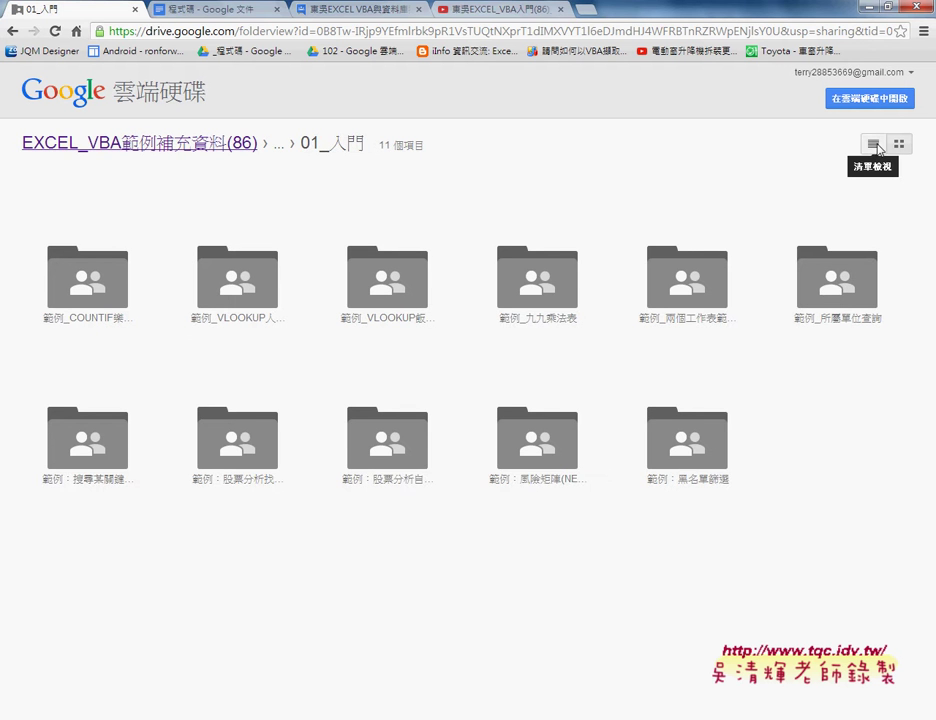
Switch Google Drive to list view and open the 範例：黑名單篩選 folder with its three files.
left_click(873, 145)
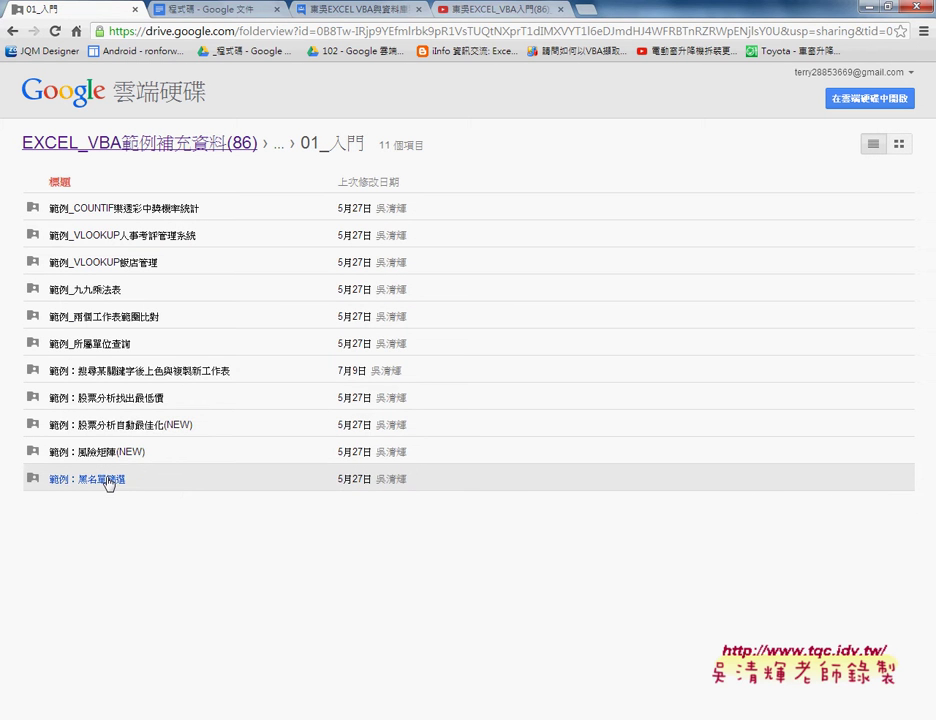
left_click(109, 482)
left_click_drag(76, 212, 200, 213)
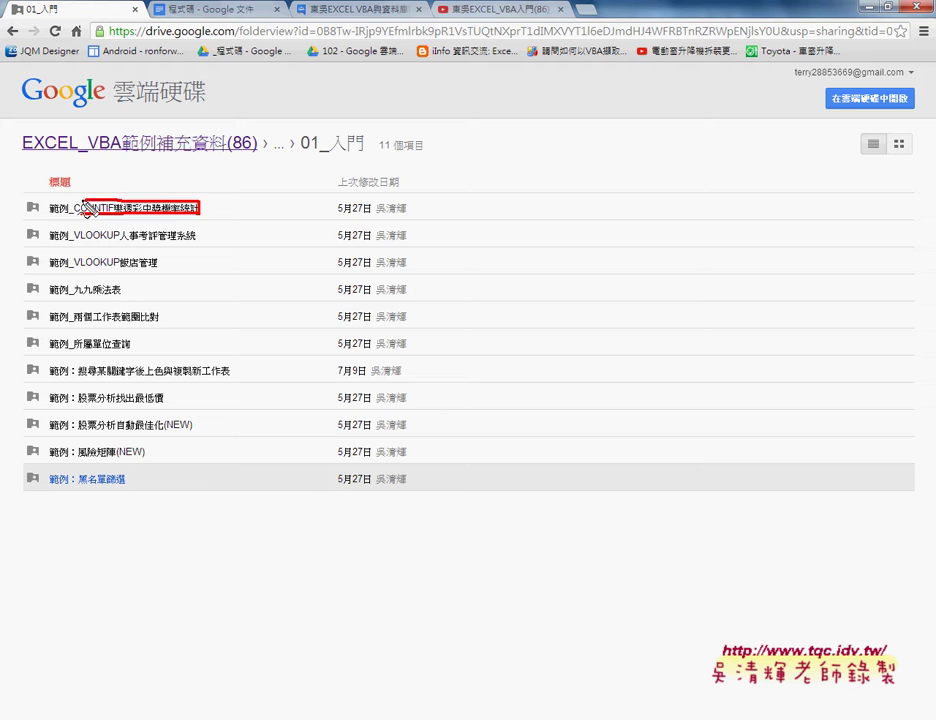
left_click_drag(205, 220, 40, 208)
left_click_drag(125, 491, 142, 487)
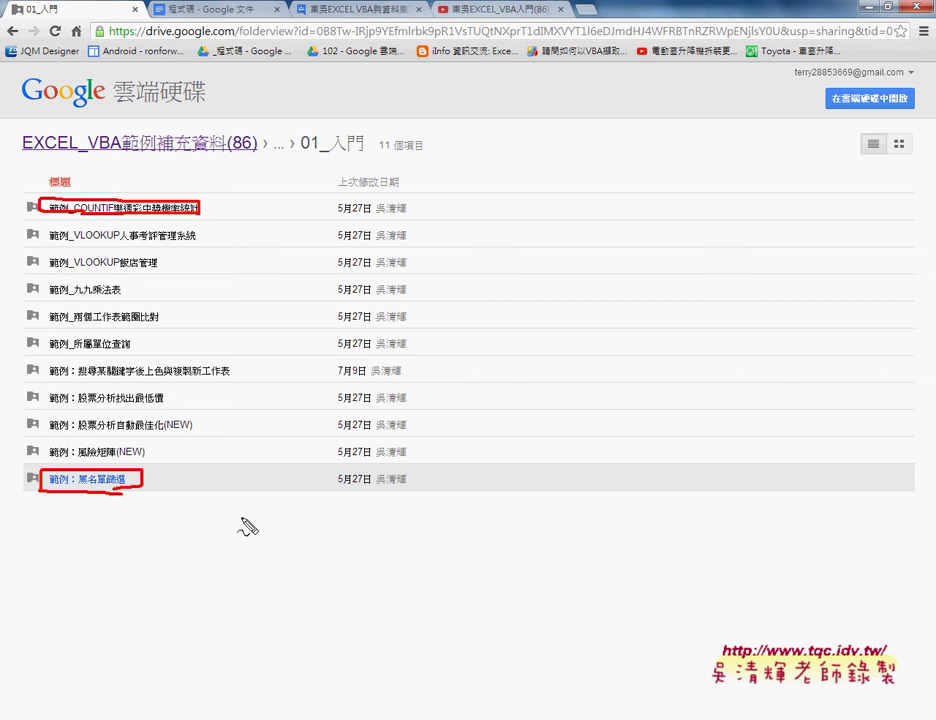
key("Escape")
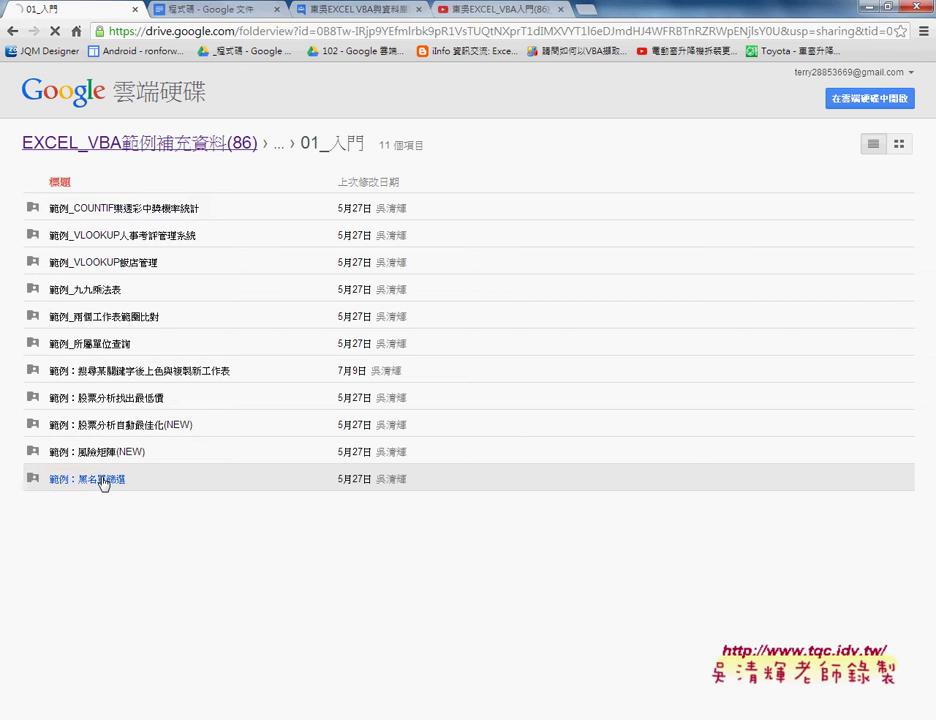
left_click(102, 481)
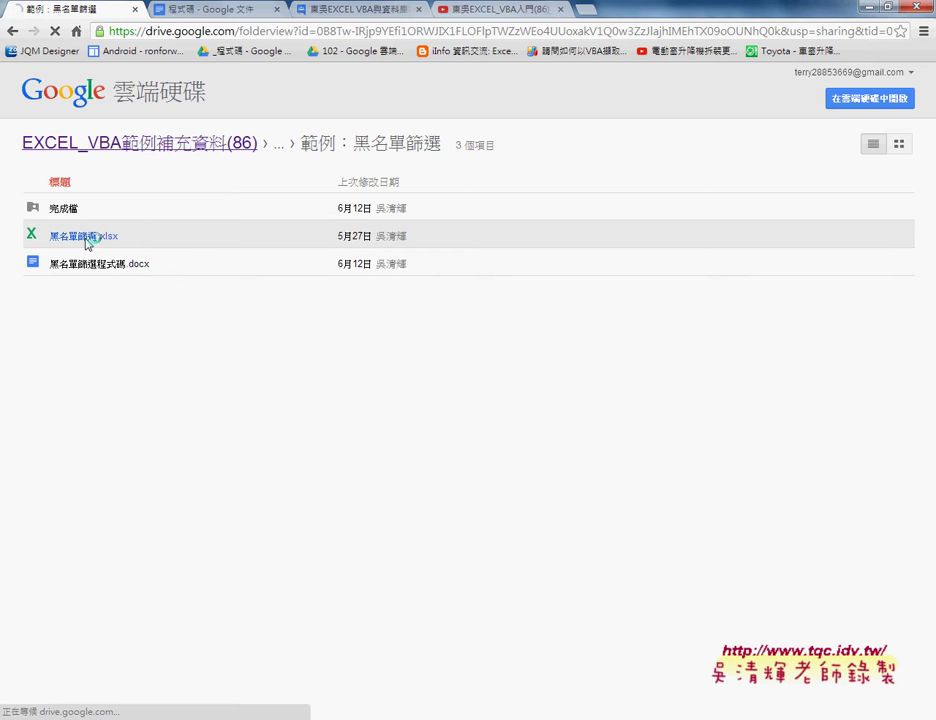
Preview 黑名單篩選.xlsx, download it, and bring up its download-bar menu.
left_click(87, 240)
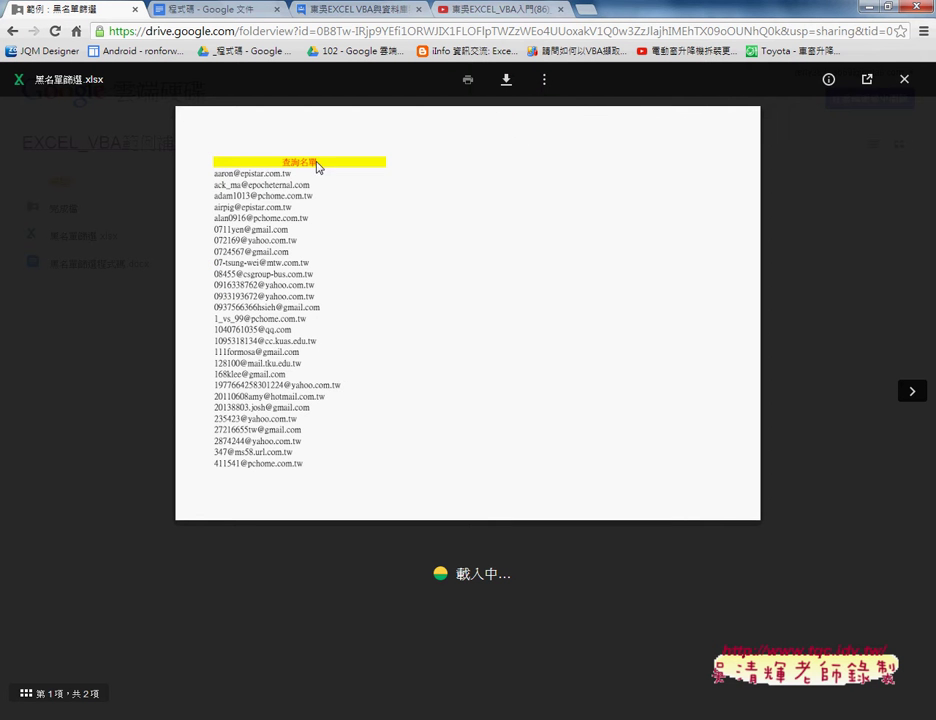
left_click(505, 81)
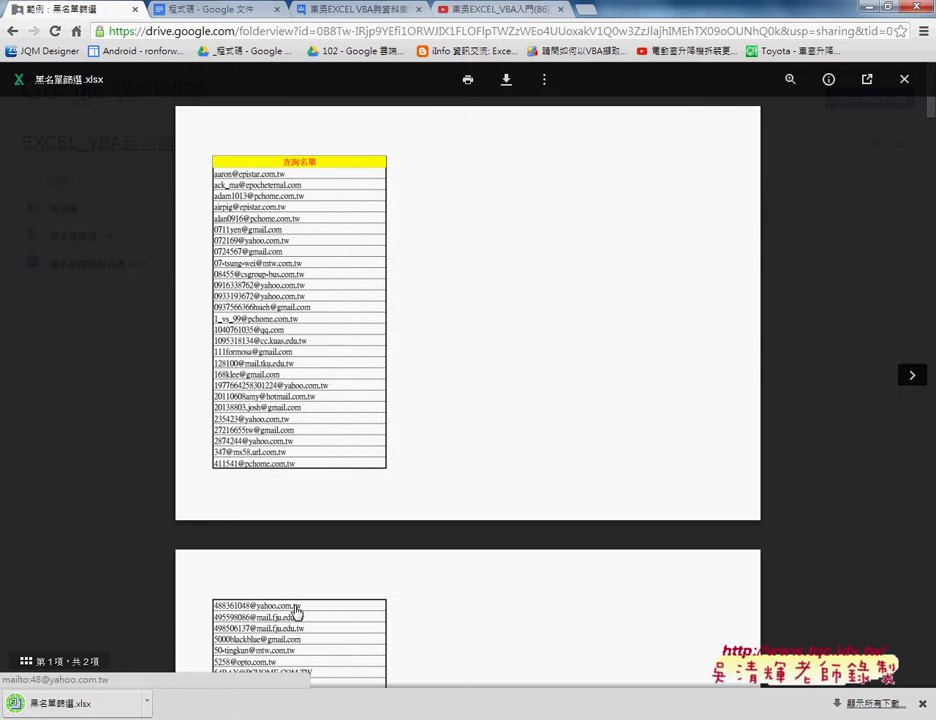
left_click(146, 703)
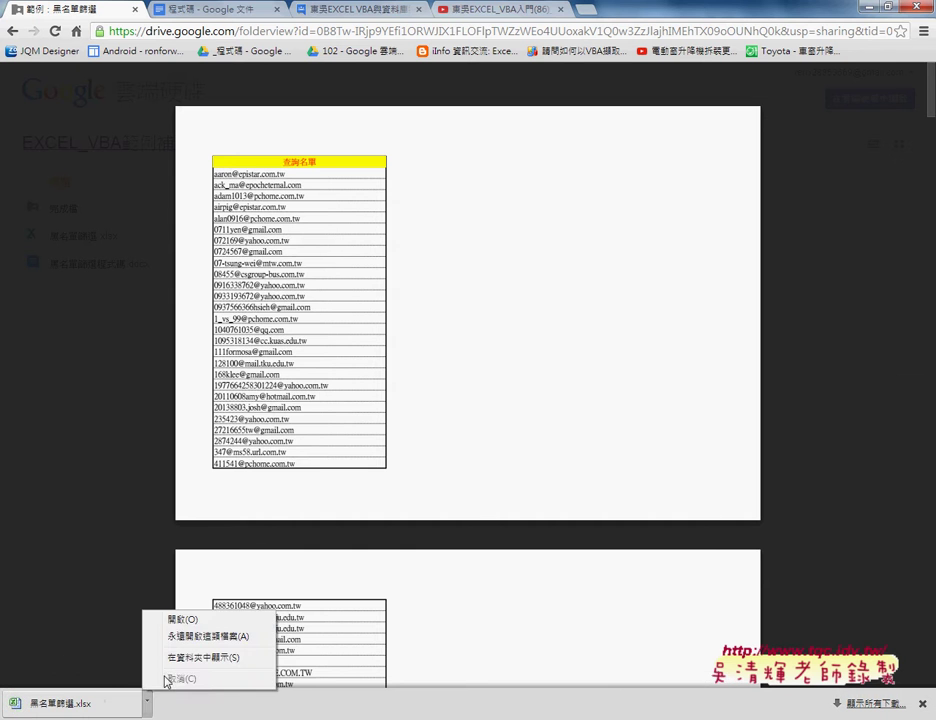
Open the downloaded 黑名單篩選.xlsx in Excel and enable editing.
left_click(185, 619)
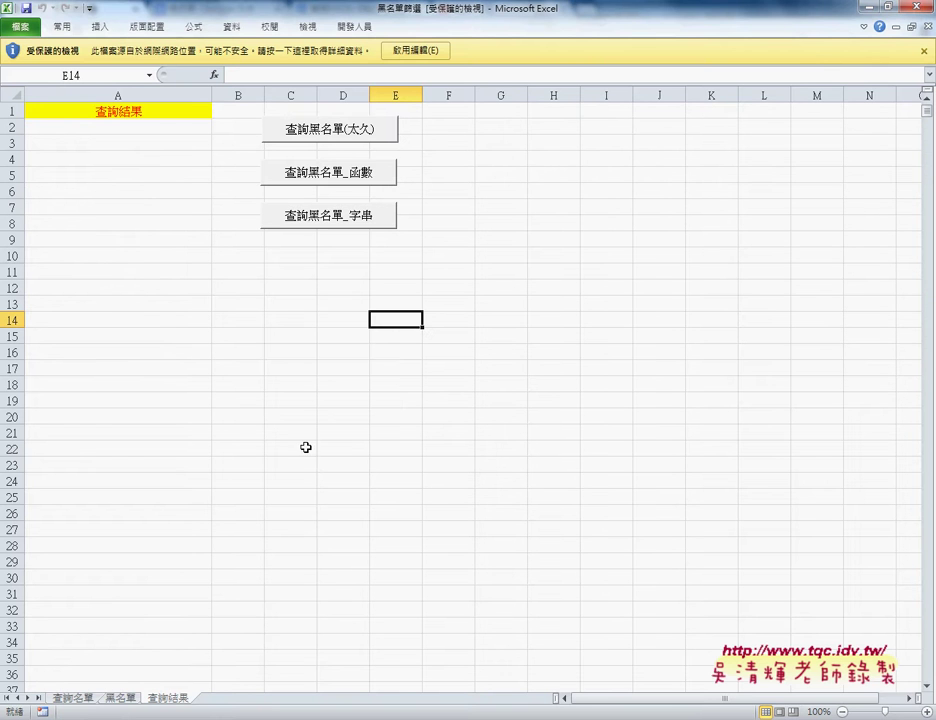
left_click(428, 52)
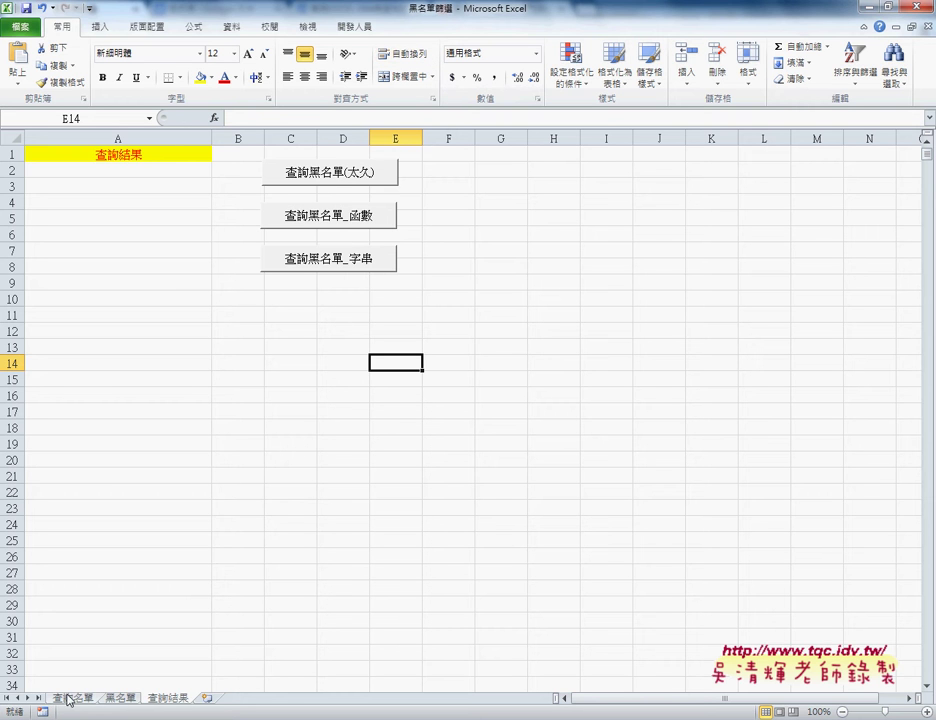
left_click(71, 699)
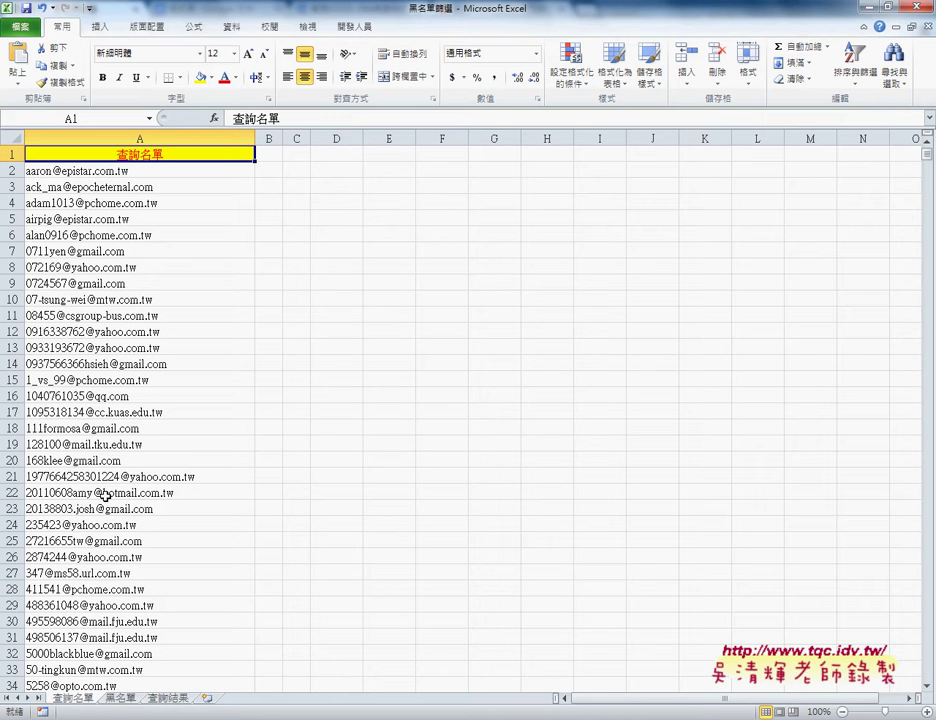
left_click(125, 171)
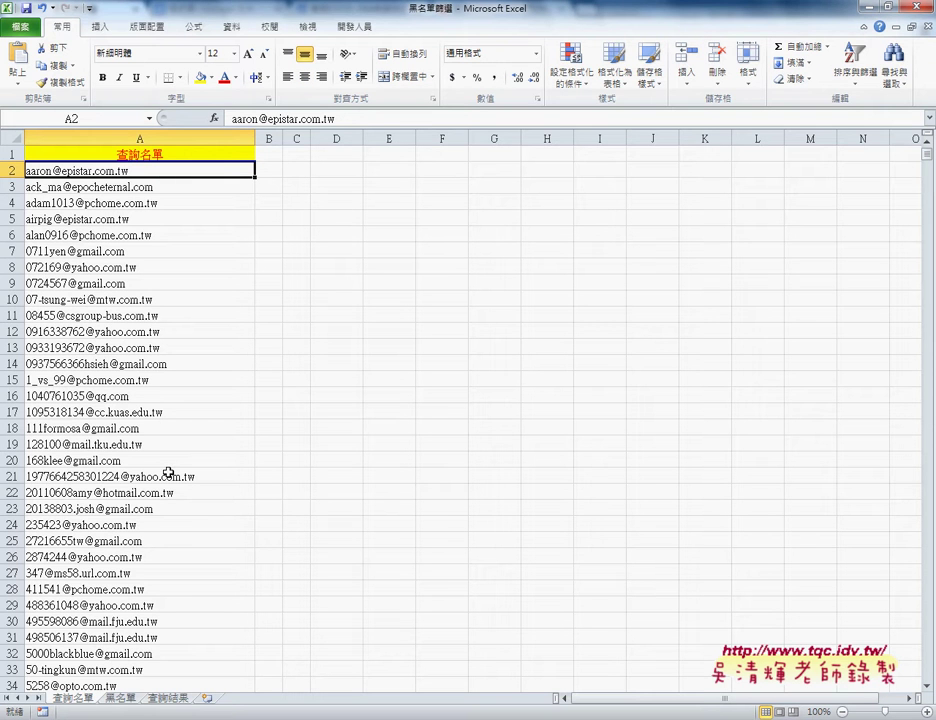
key("ctrl+Down")
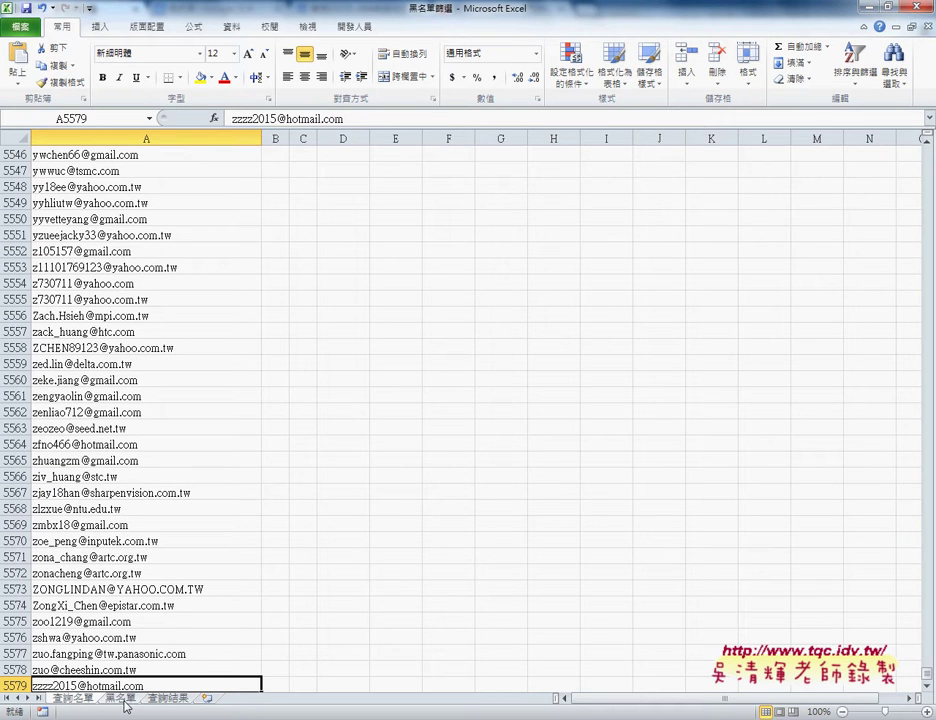
key("ctrl+Page_Down")
left_click(214, 303)
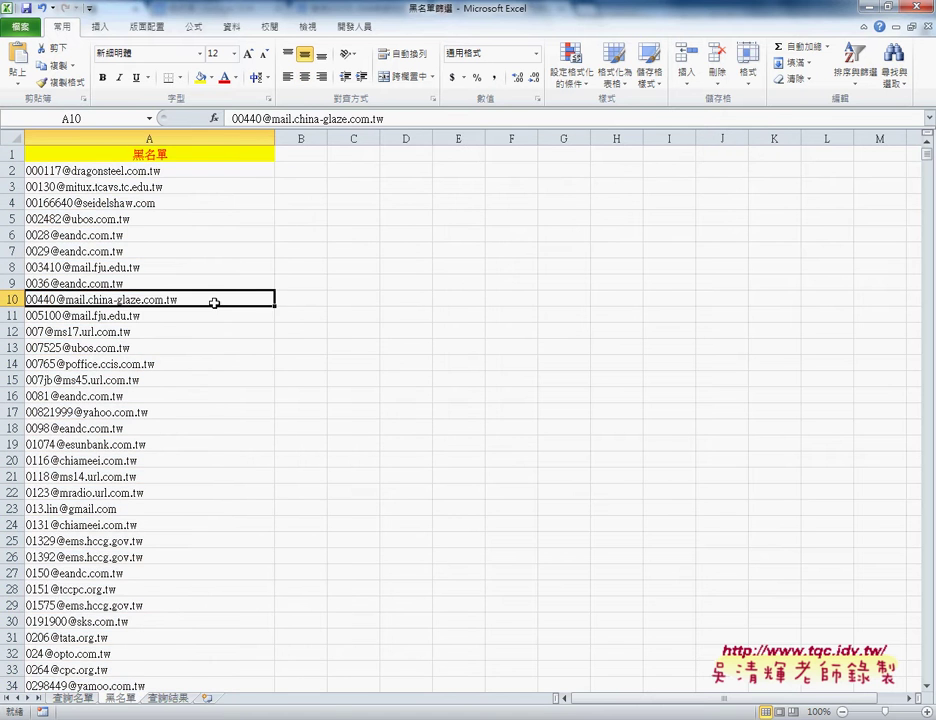
key("ctrl+Down")
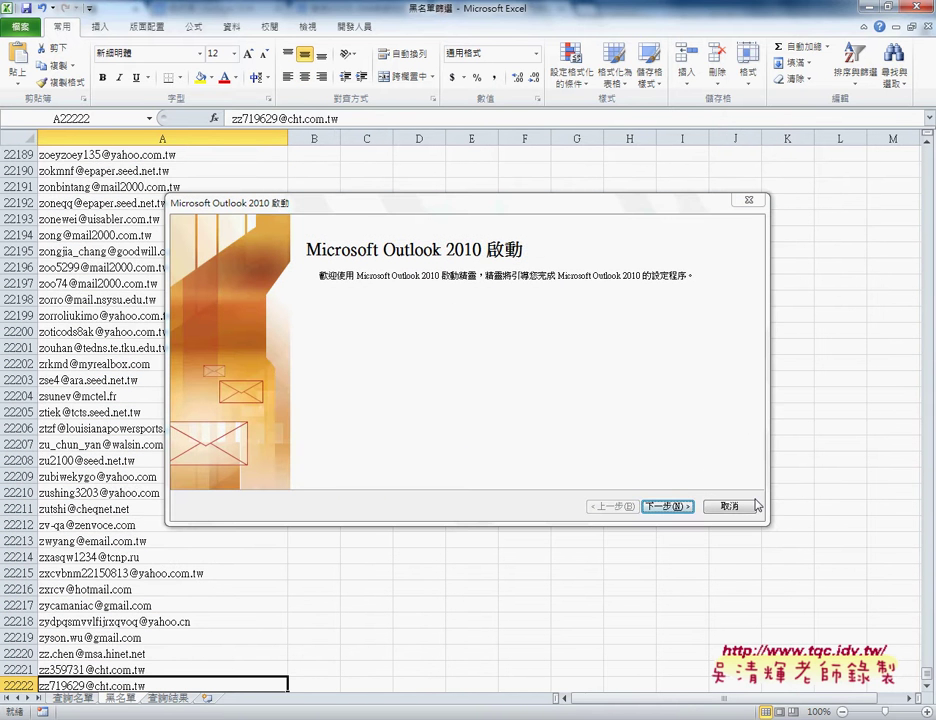
left_click(729, 507)
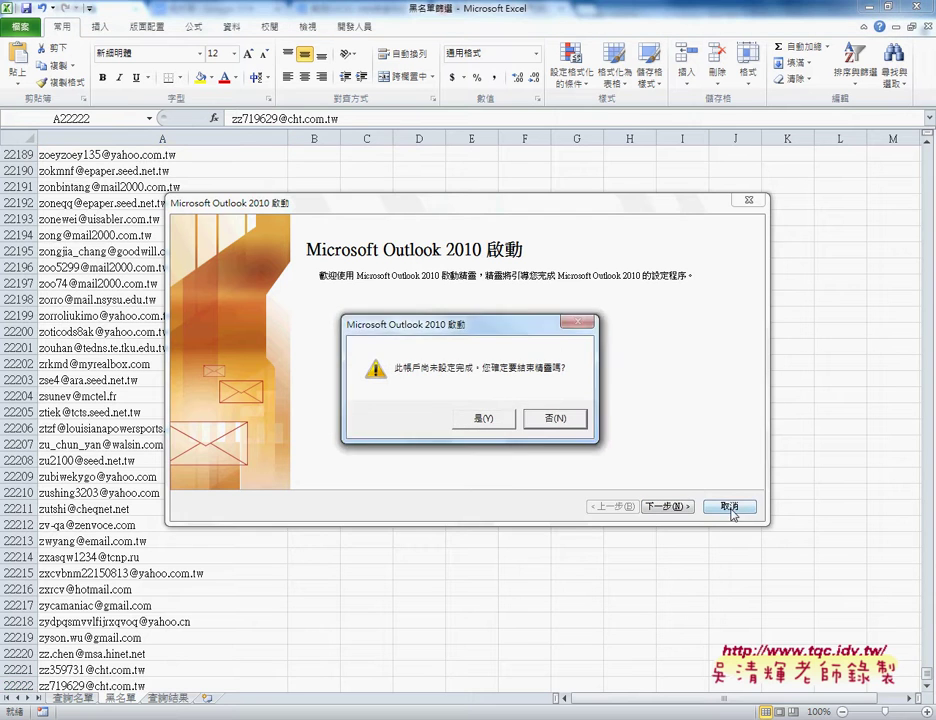
left_click(484, 420)
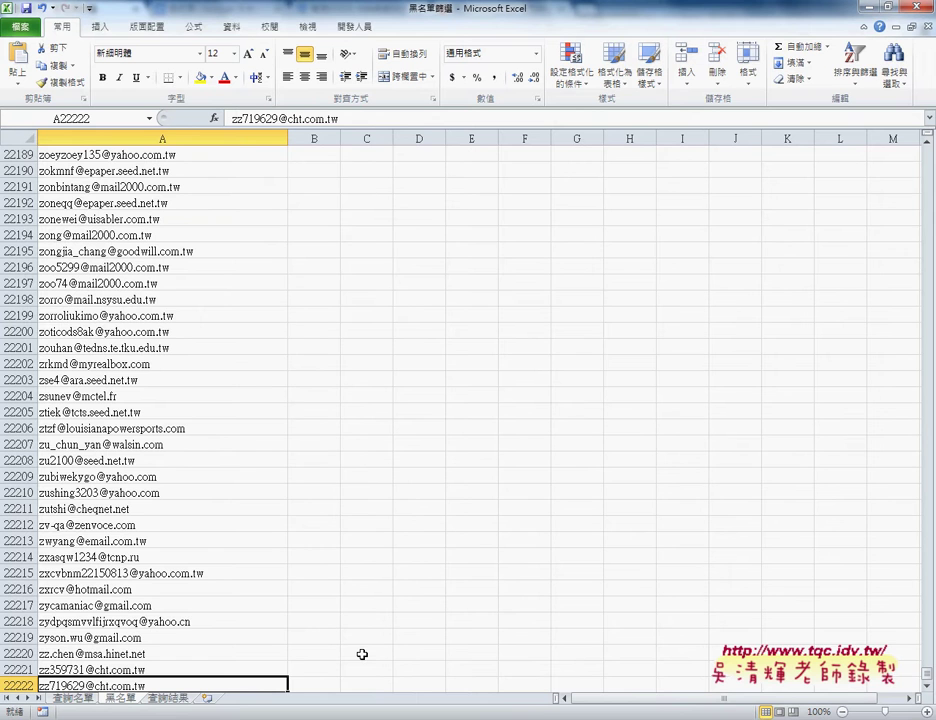
left_click(170, 699)
left_click(165, 167)
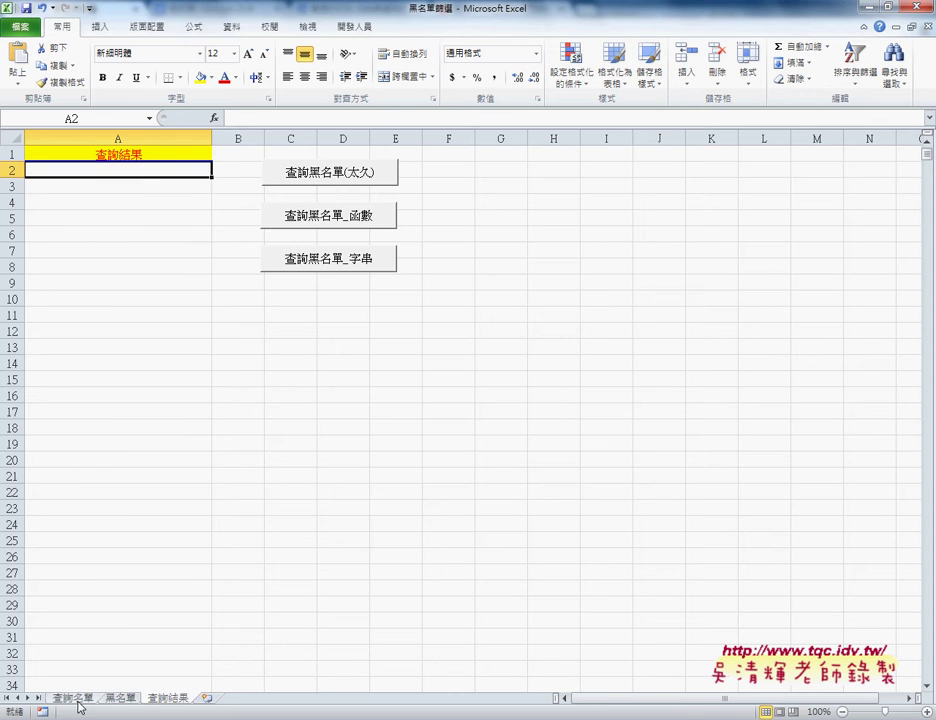
left_click(120, 698)
scroll(215, 311, "up", 4)
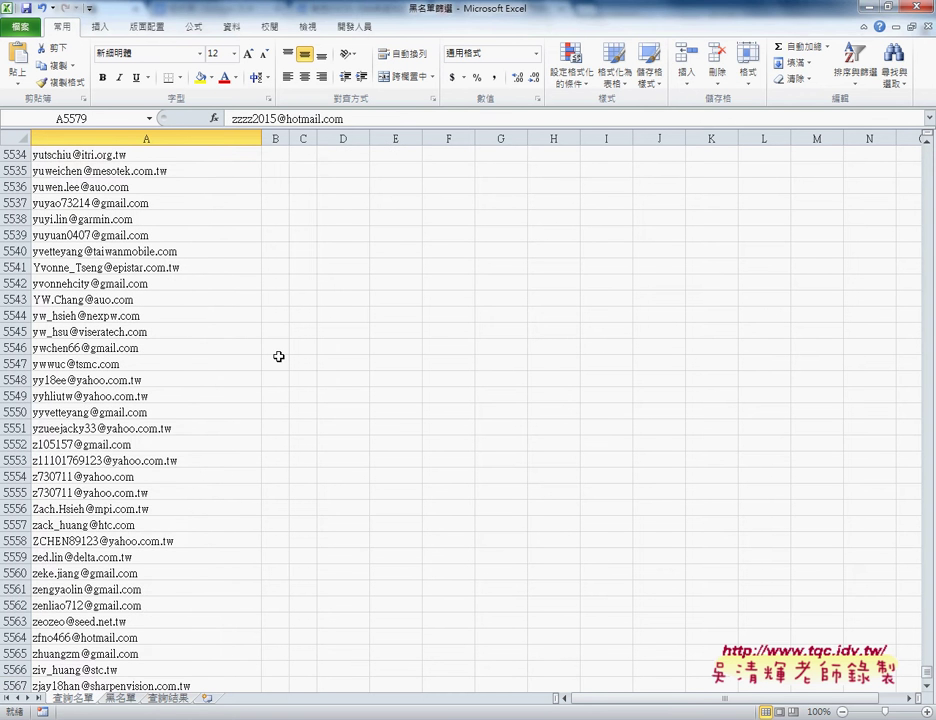
key("ctrl+Page_Up")
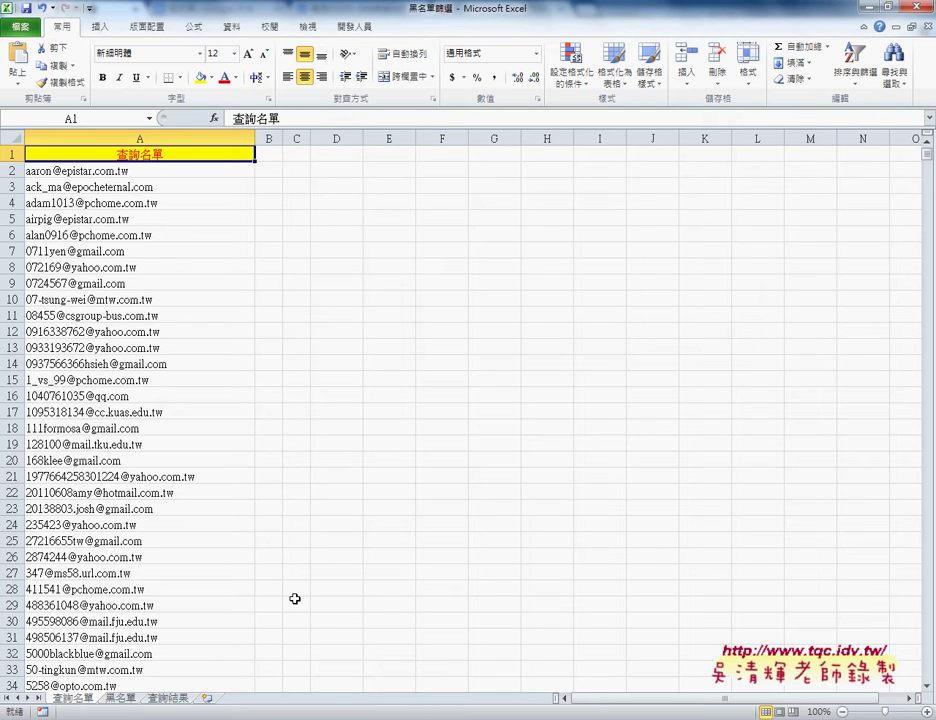
left_click(277, 171)
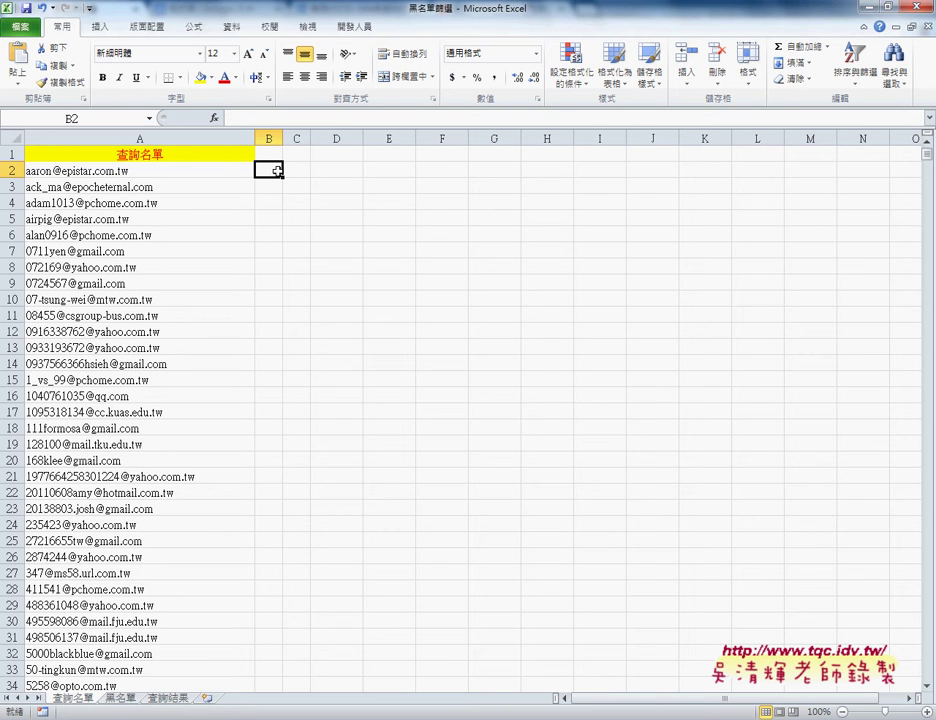
left_click(123, 698)
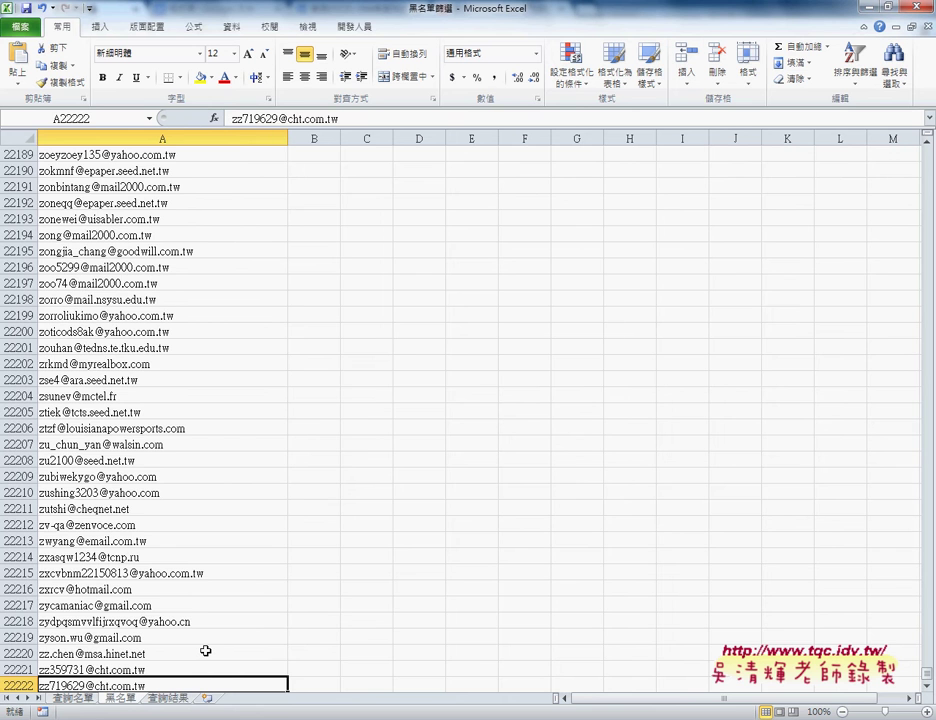
key("ctrl+Home")
key("Down")
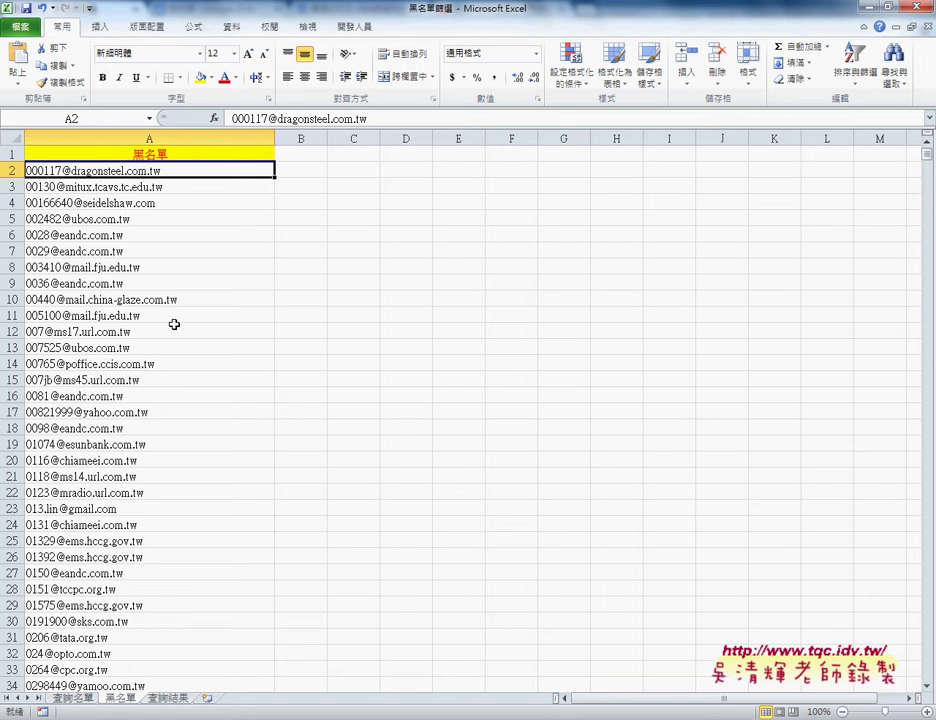
Select column A from A1 down to the last email and name it 黑名單 from the top-row header.
left_click(208, 154)
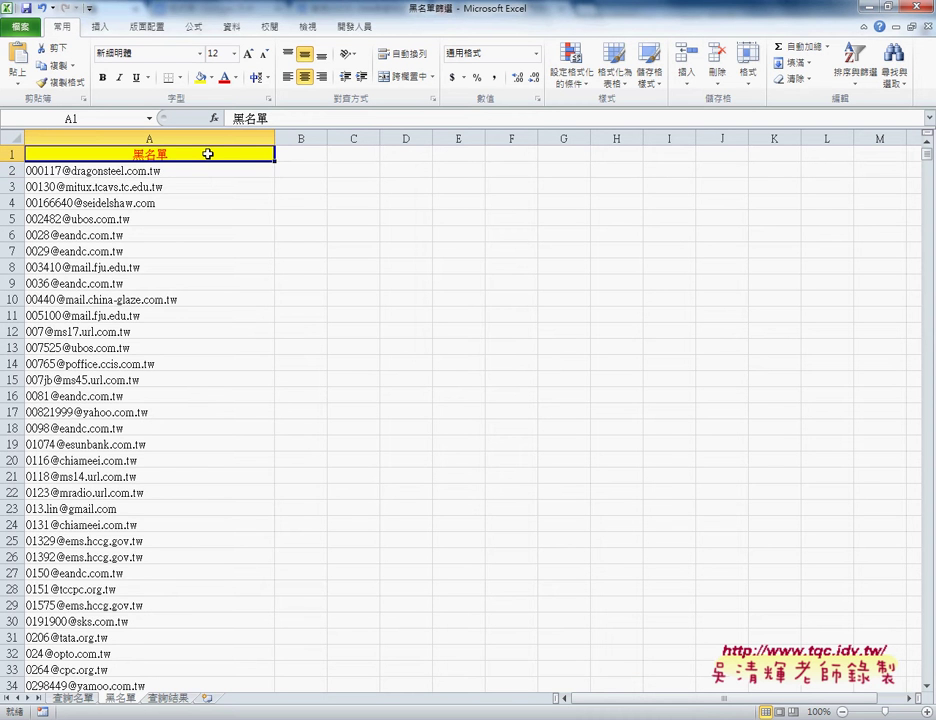
key("ctrl+shift+Down")
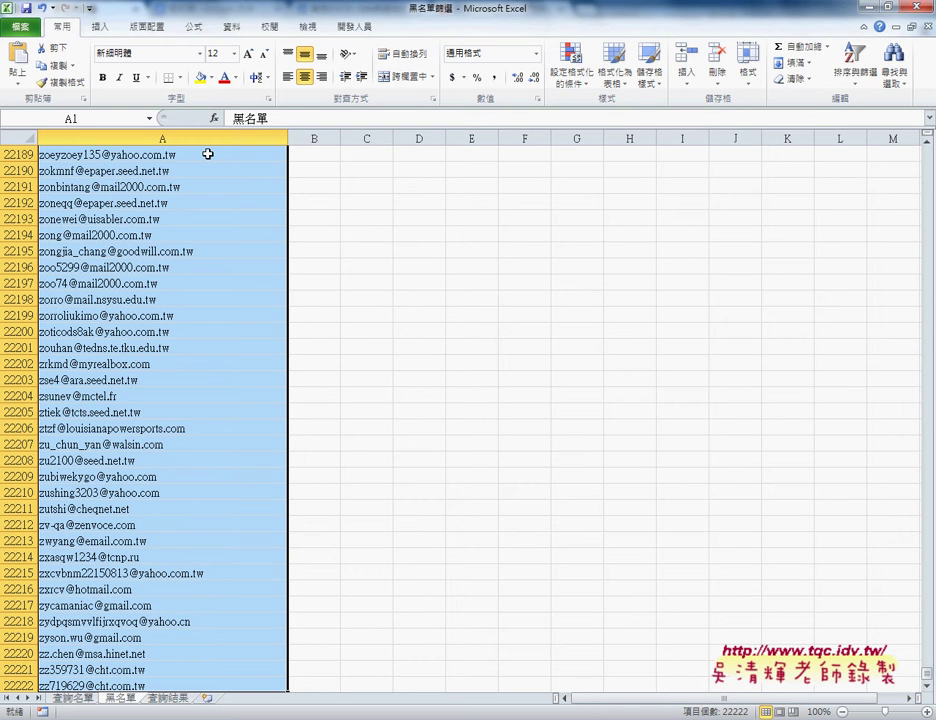
left_click(192, 27)
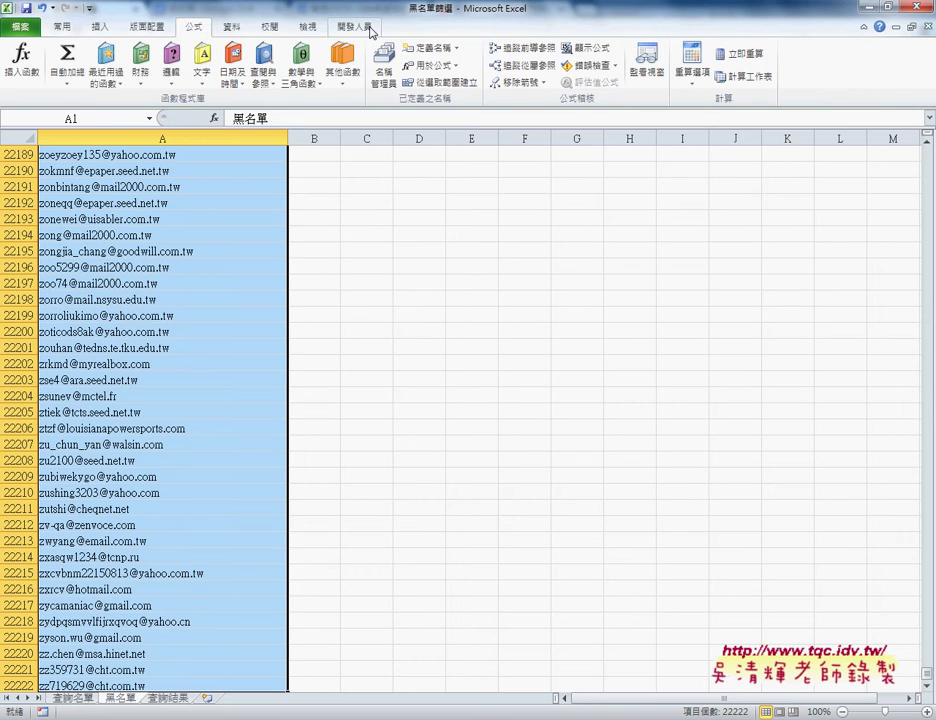
left_click(446, 84)
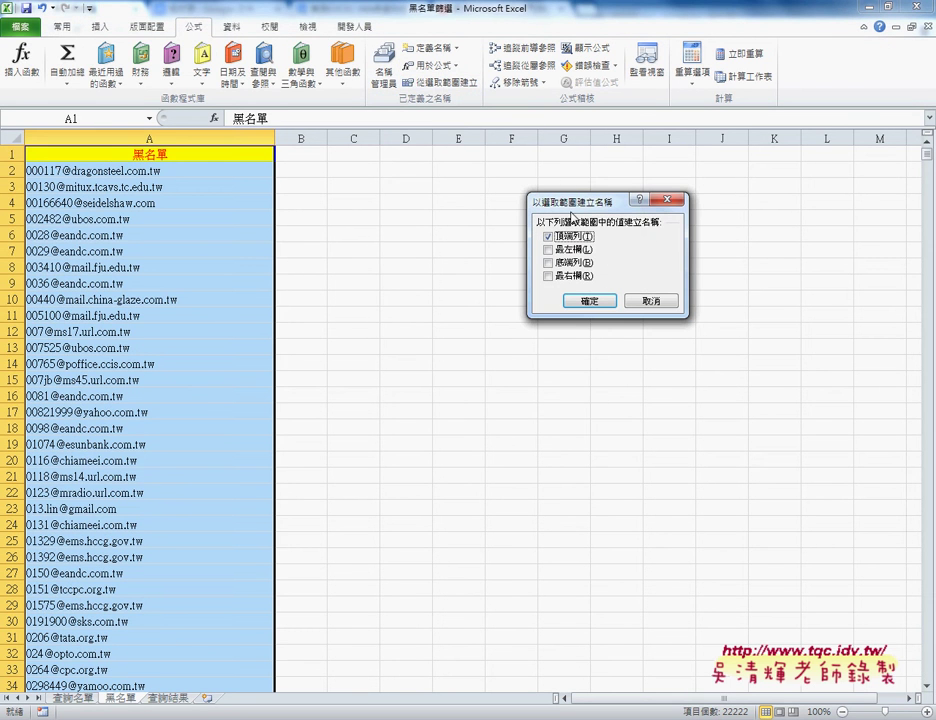
left_click_drag(571, 208, 325, 178)
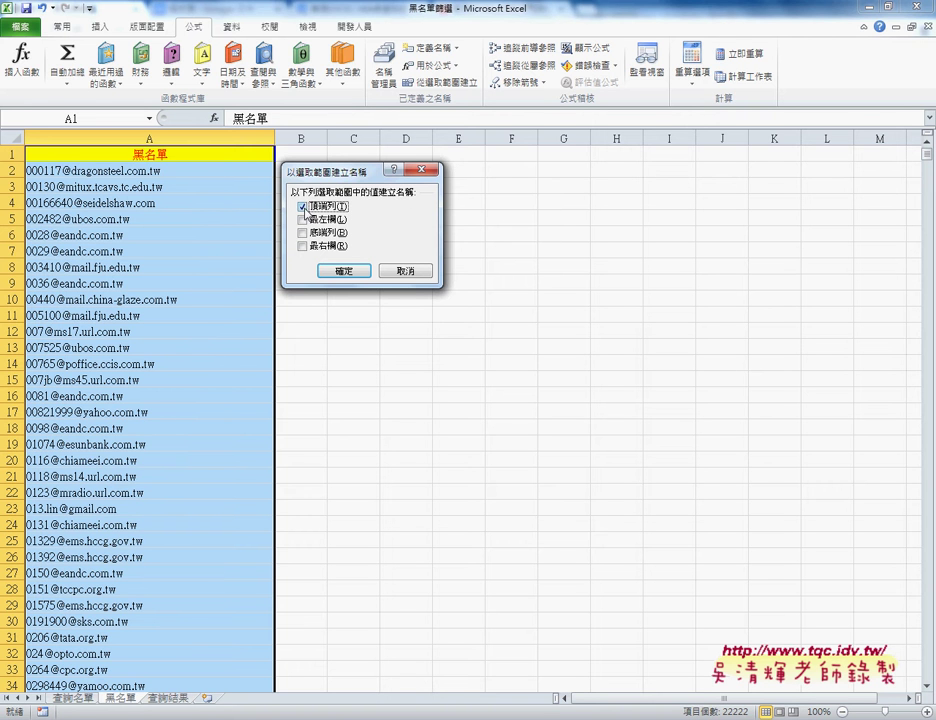
left_click(304, 208)
left_click(342, 270)
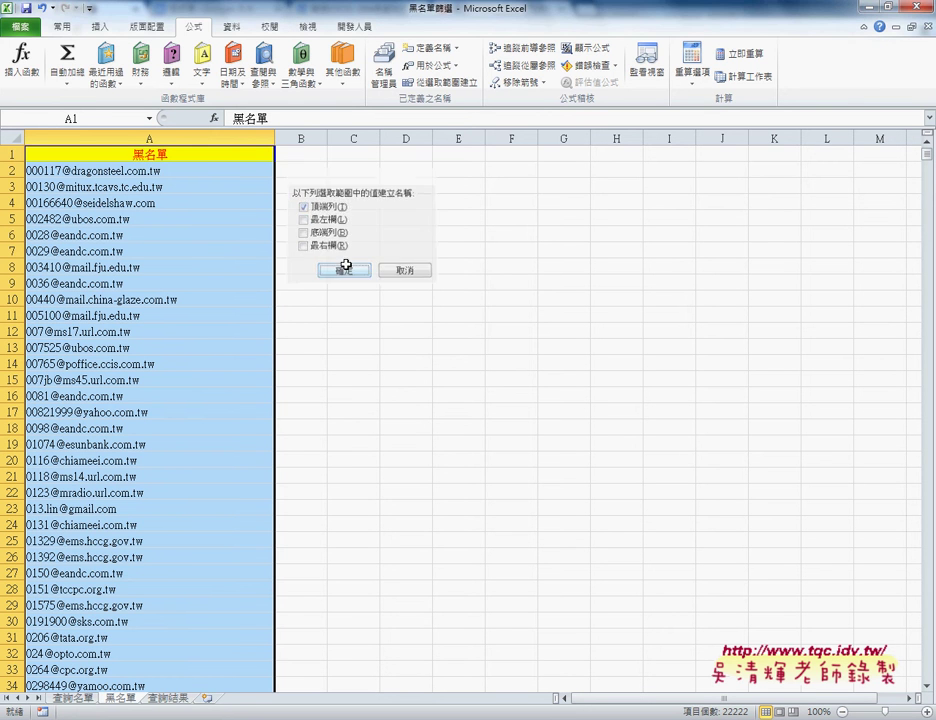
Check in Name Manager that 黑名單 refers to =黑名單!$A$2:$A$22222, widening the dialog to show all columns.
left_click(378, 88)
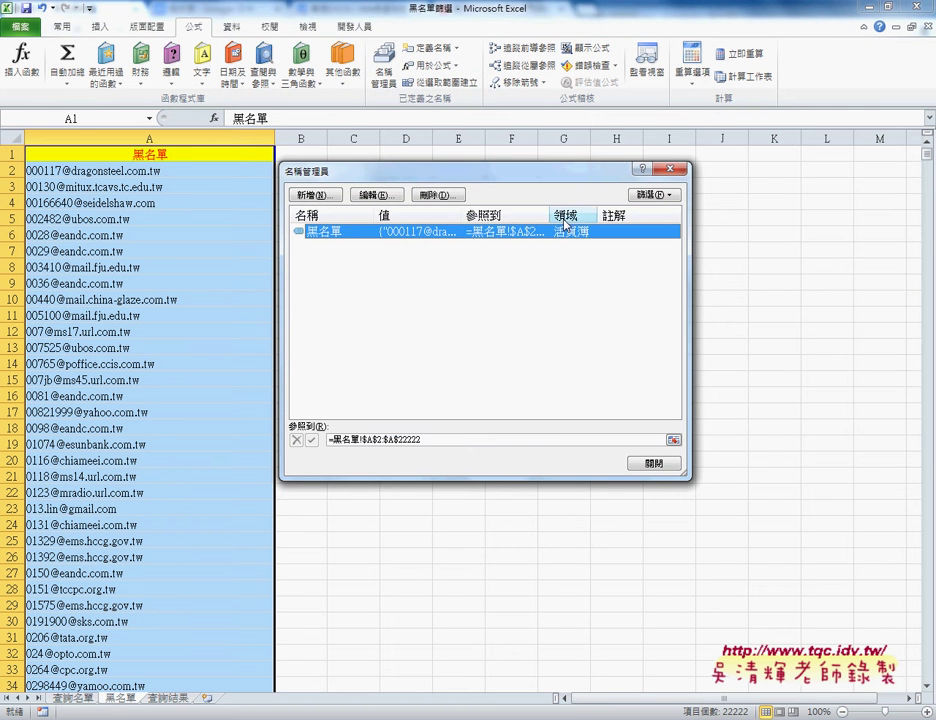
left_click_drag(548, 214, 622, 214)
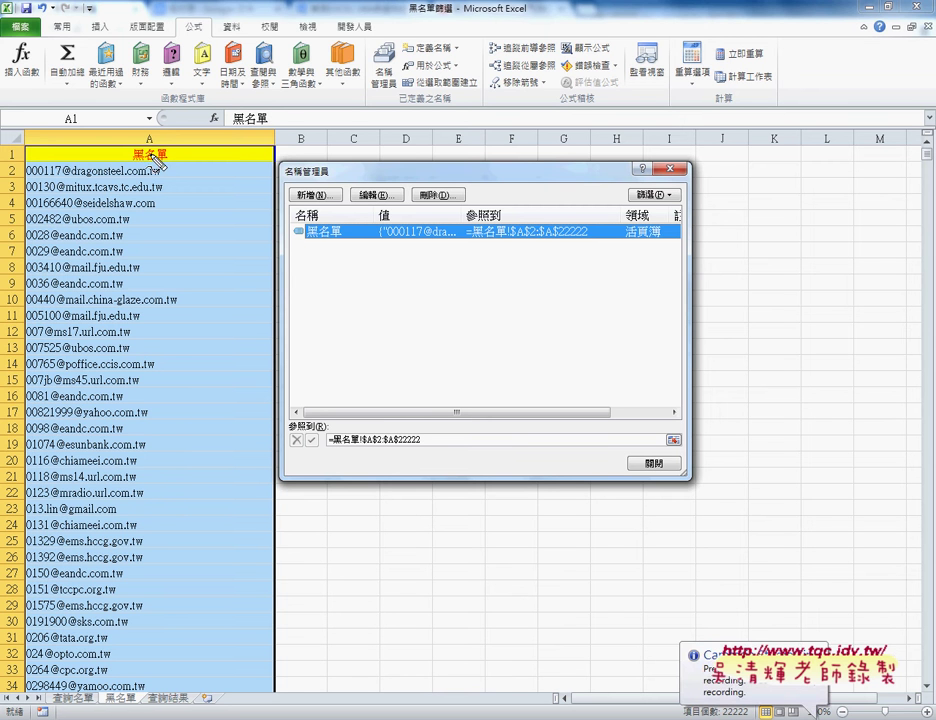
left_click_drag(150, 145, 168, 156)
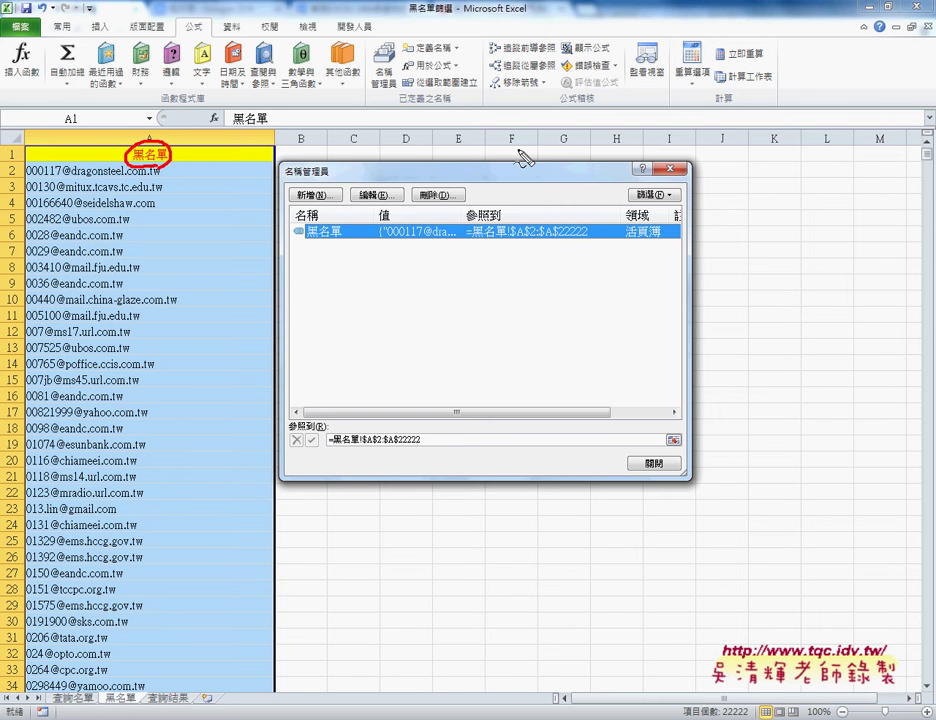
left_click_drag(480, 72, 470, 71)
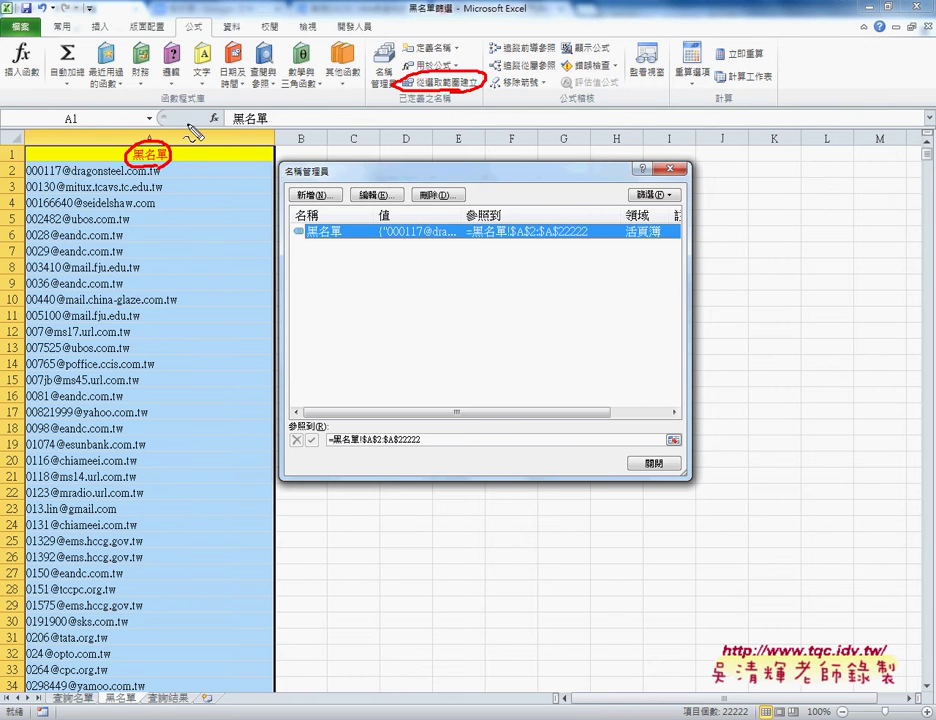
left_click_drag(440, 60, 438, 61)
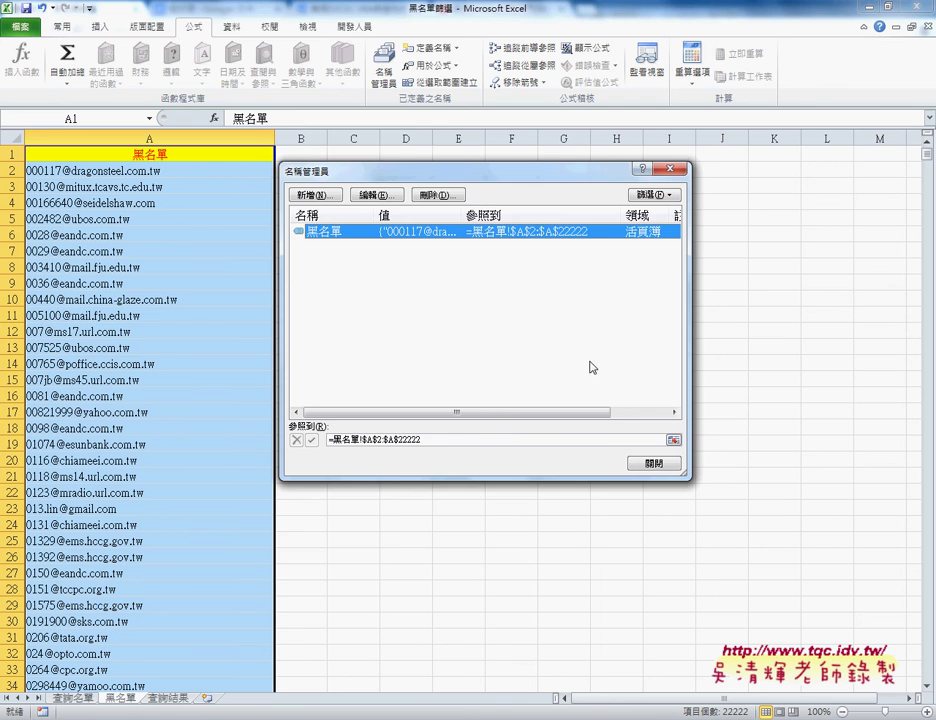
left_click(653, 463)
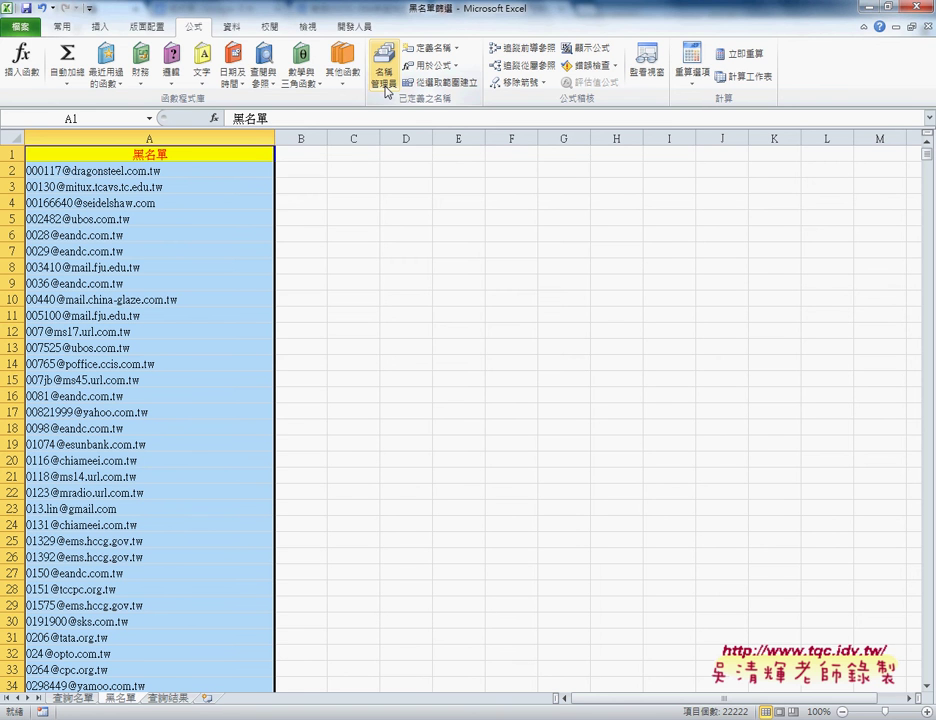
left_click(384, 66)
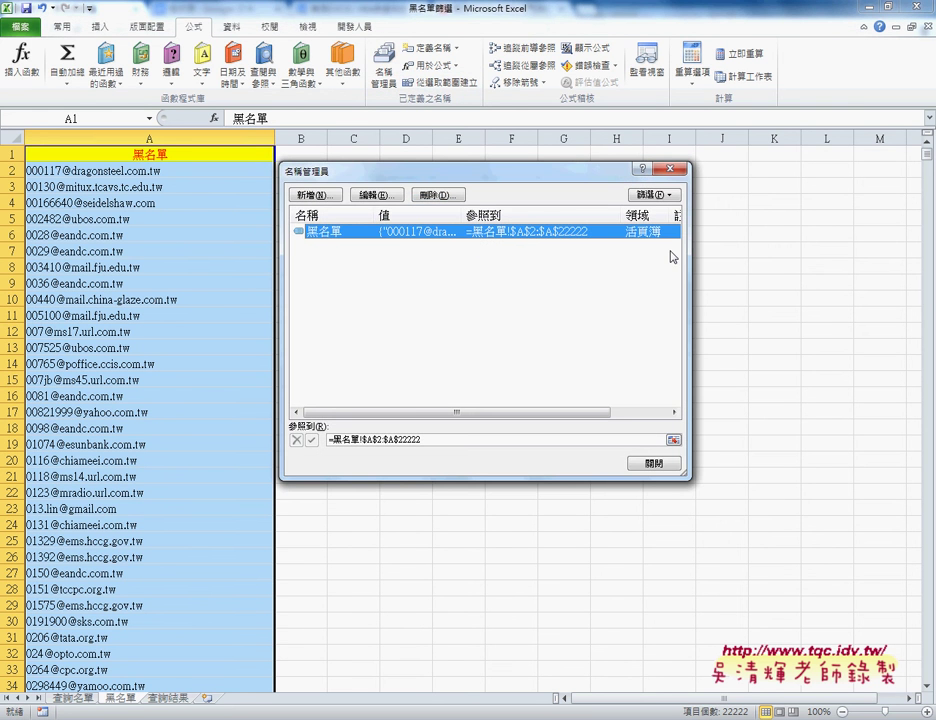
left_click_drag(688, 251, 772, 252)
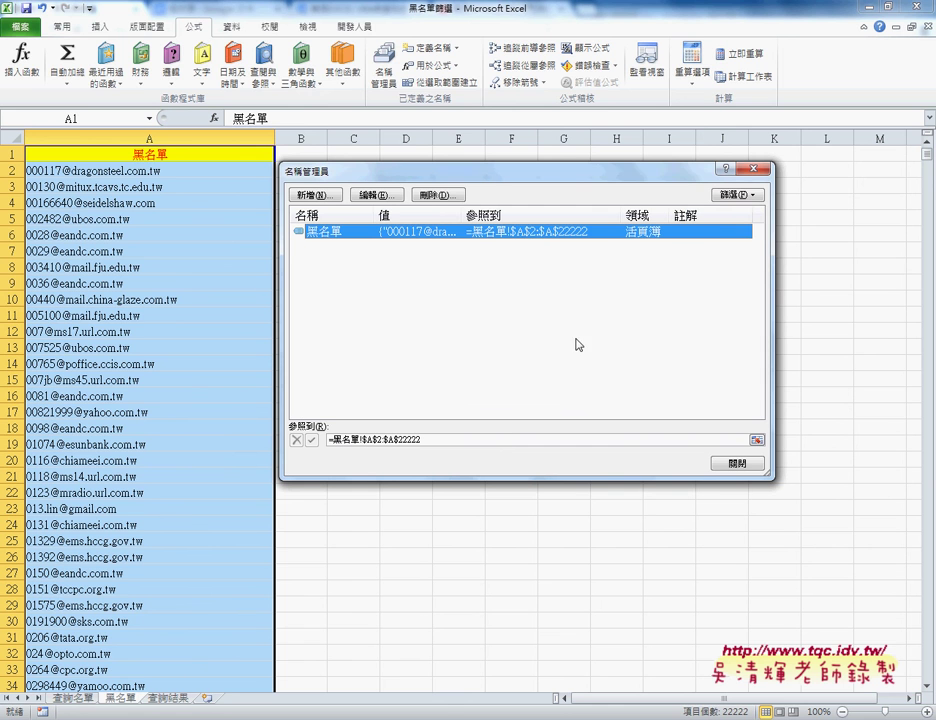